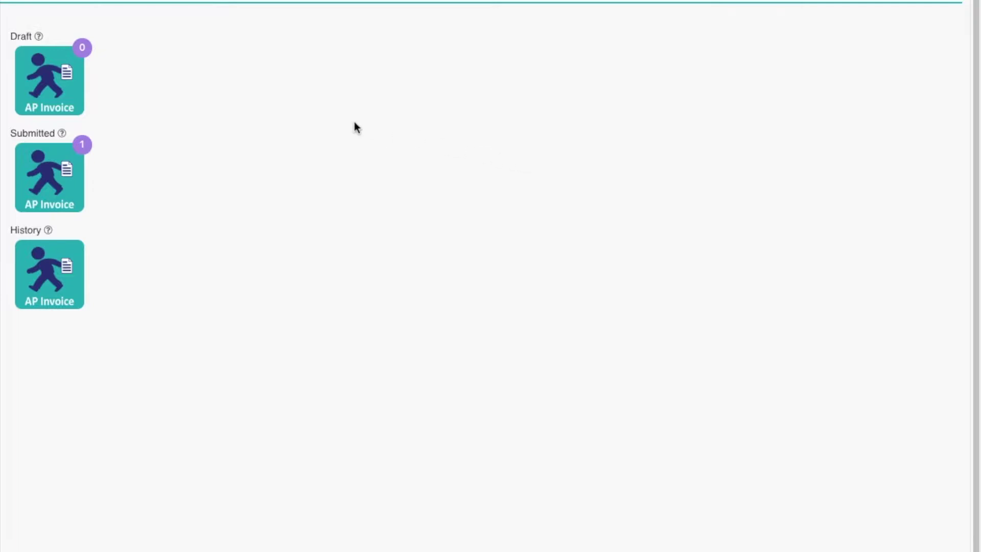
Open the Draft AP Invoice list, which is currently empty
click(55, 82)
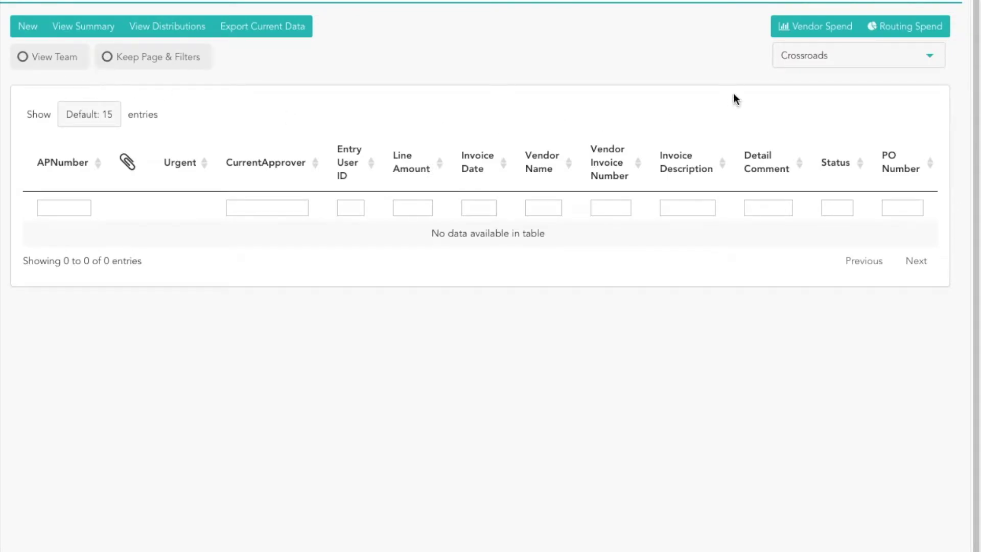
Create a new invoice for period Monthly 6/1/2018–6/30/2018 with Reimburse routing, and save the header
click(26, 29)
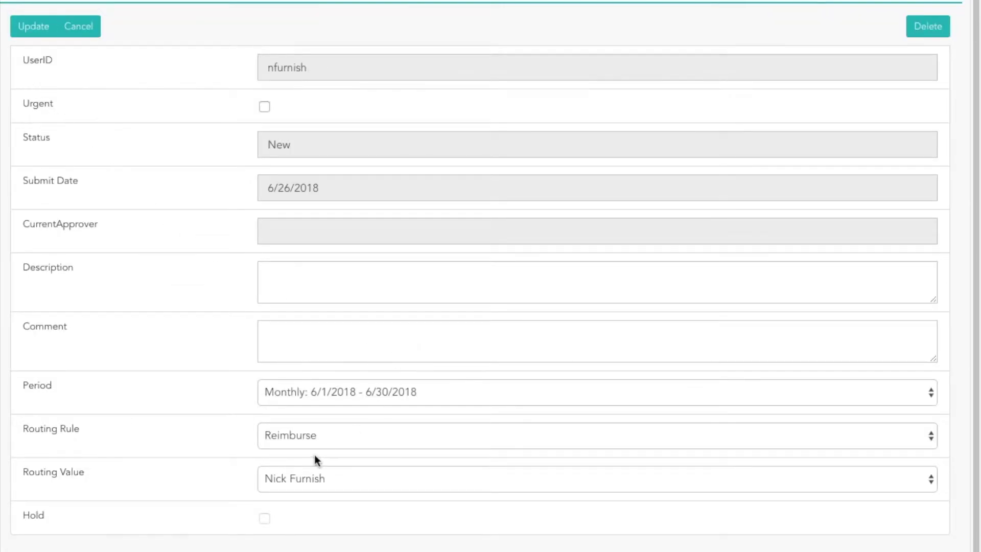
click(418, 394)
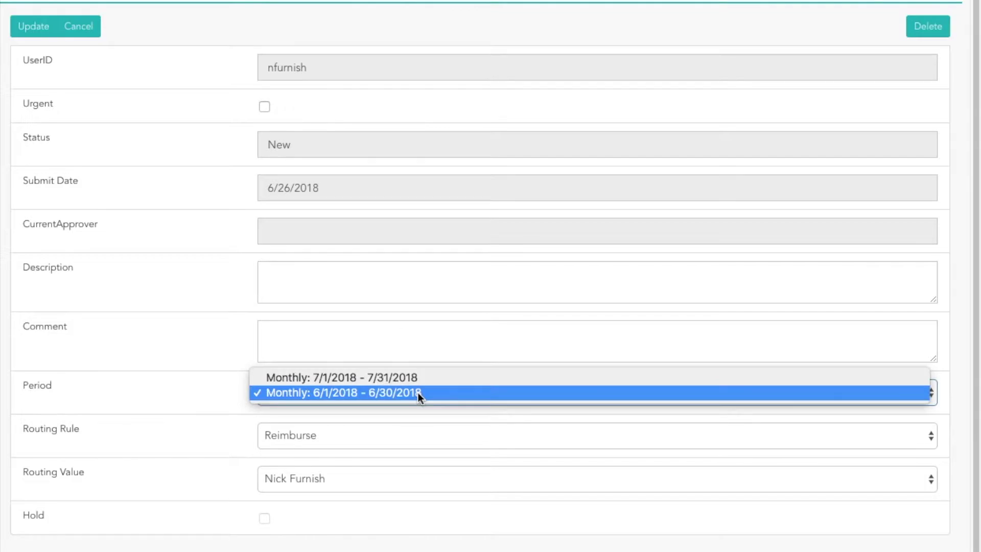
click(358, 395)
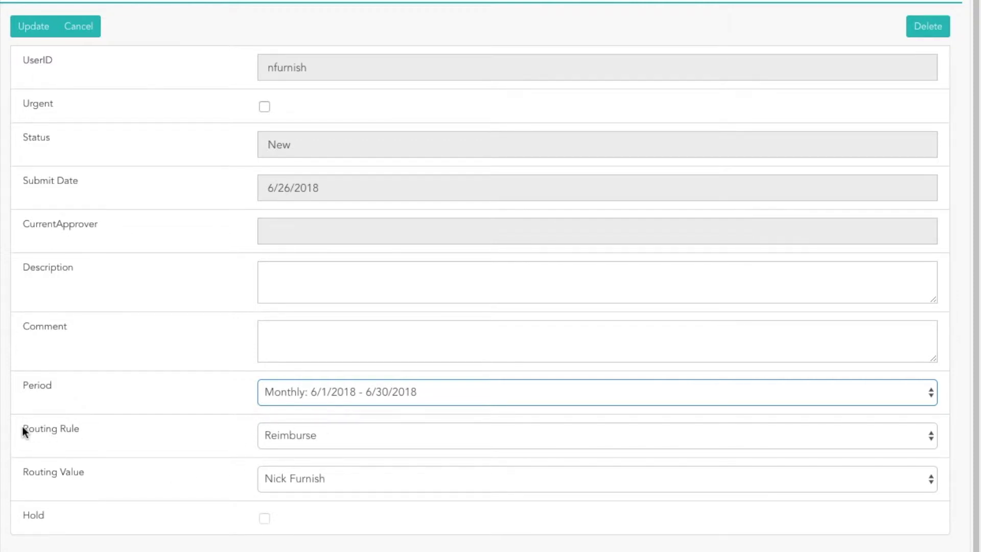
drag(22, 427, 94, 427)
drag(22, 475, 106, 478)
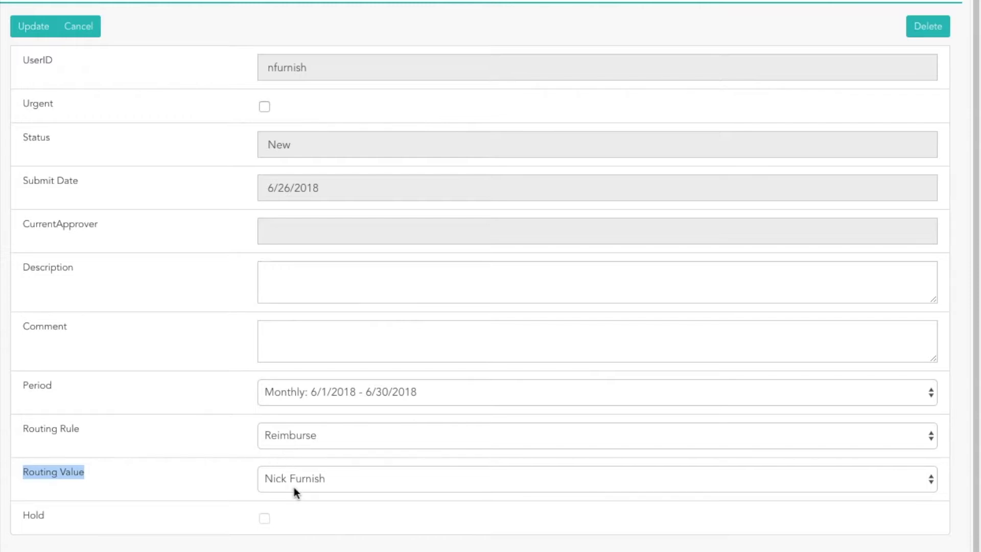
click(208, 434)
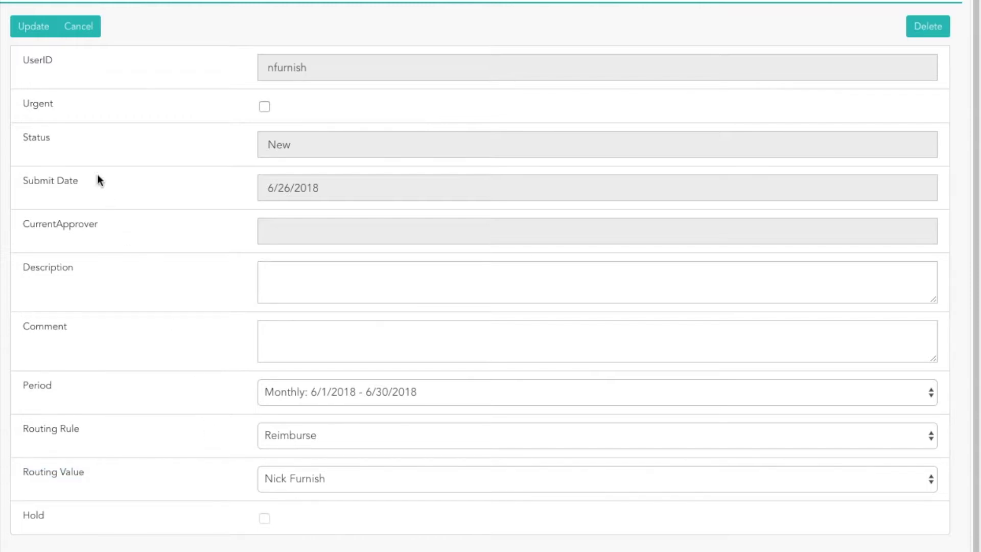
click(33, 36)
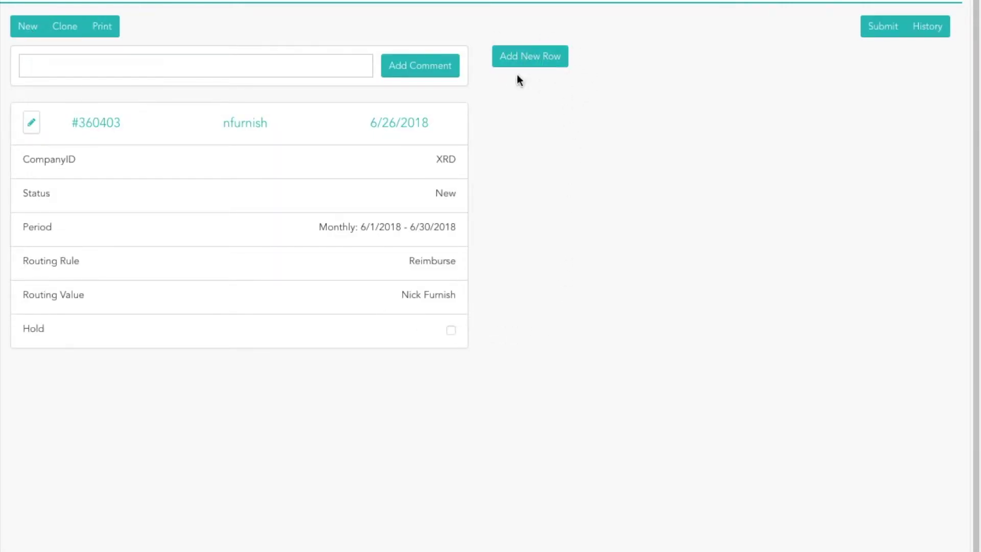
Add a new detail row to invoice #360403 and accept the prompt to upload an attachment
click(538, 59)
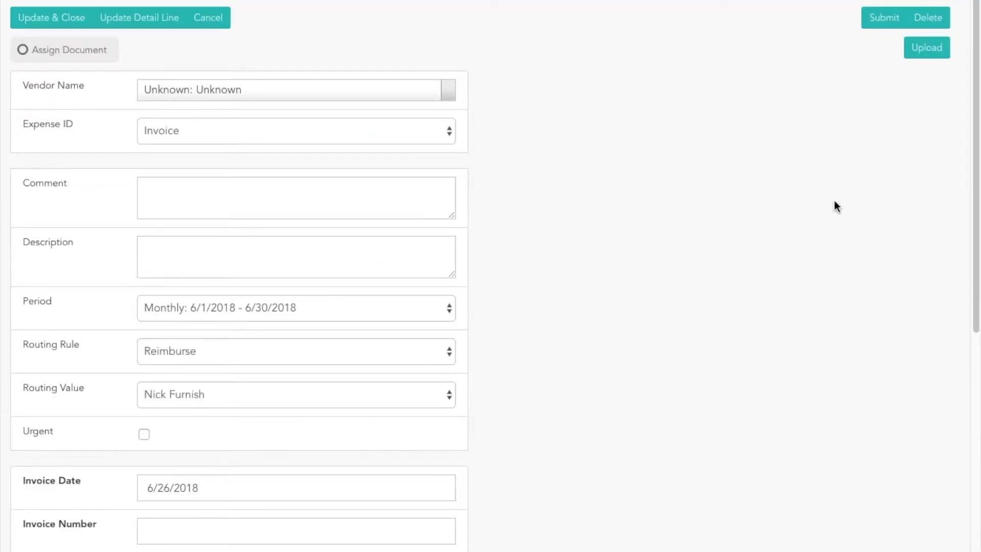
click(928, 53)
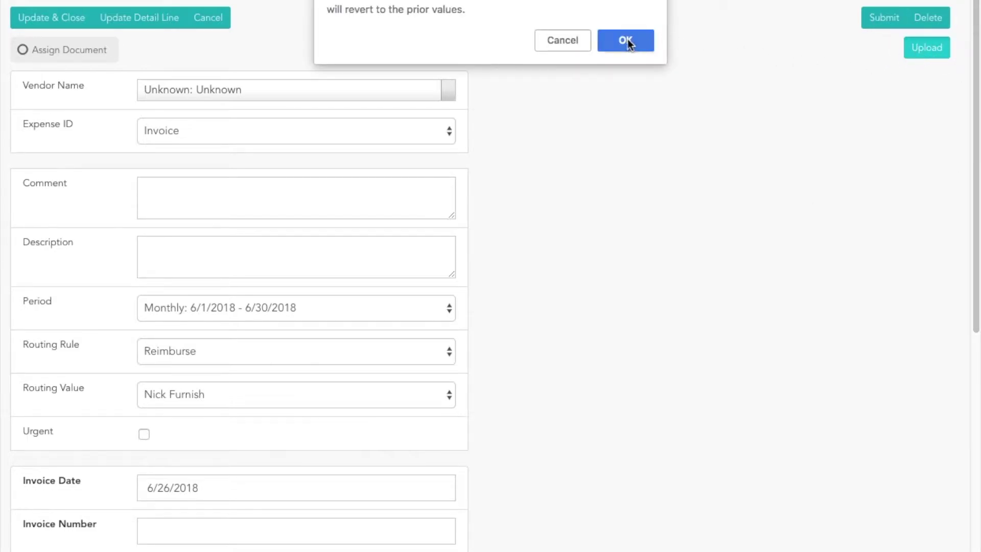
click(628, 39)
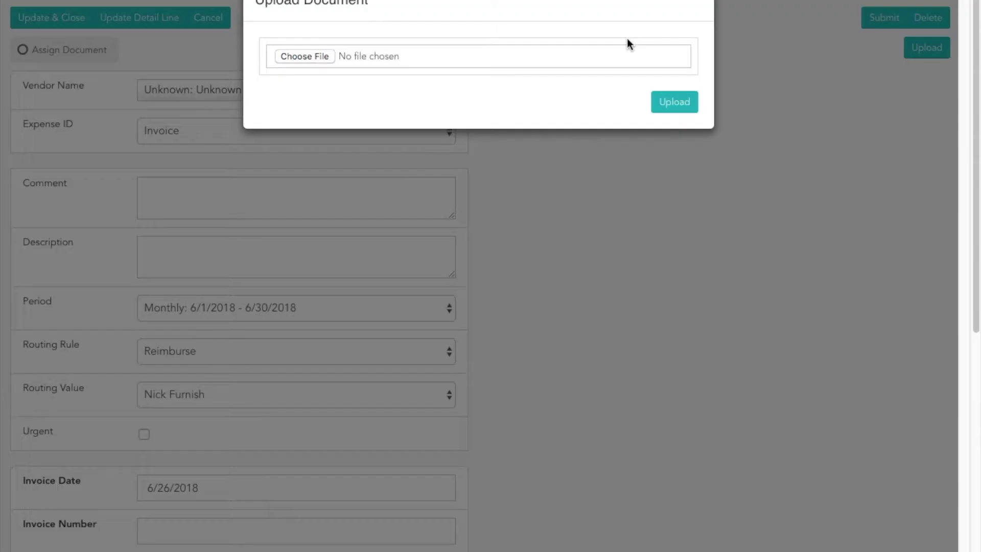
Upload 'new doc 2018-06-25 16.24.04_1.pdf' from Downloads as the line's receipt
click(310, 56)
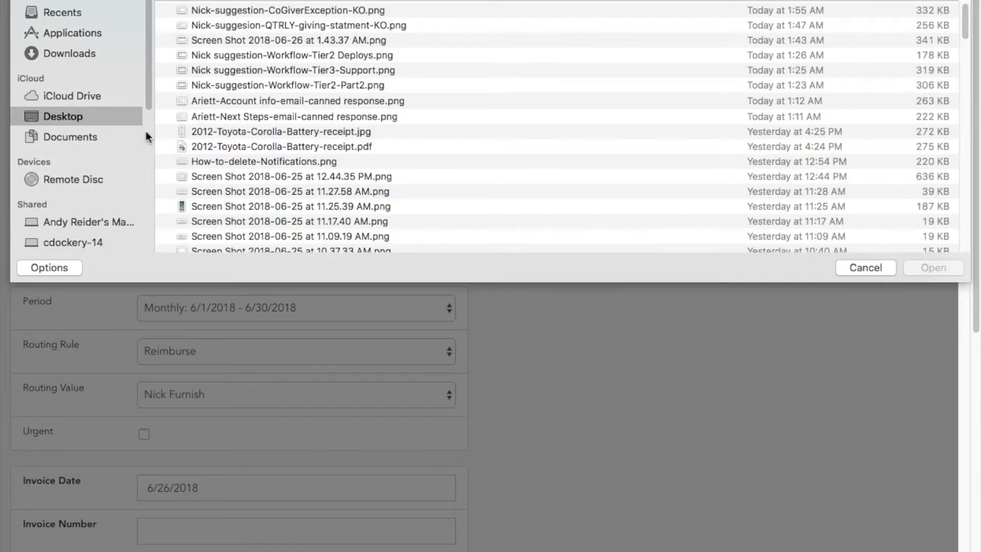
click(74, 54)
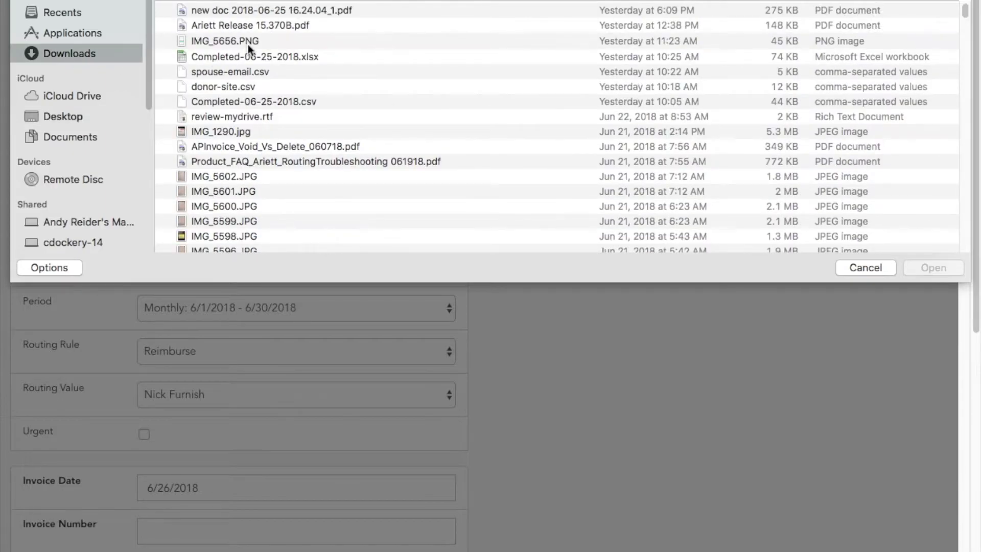
click(253, 9)
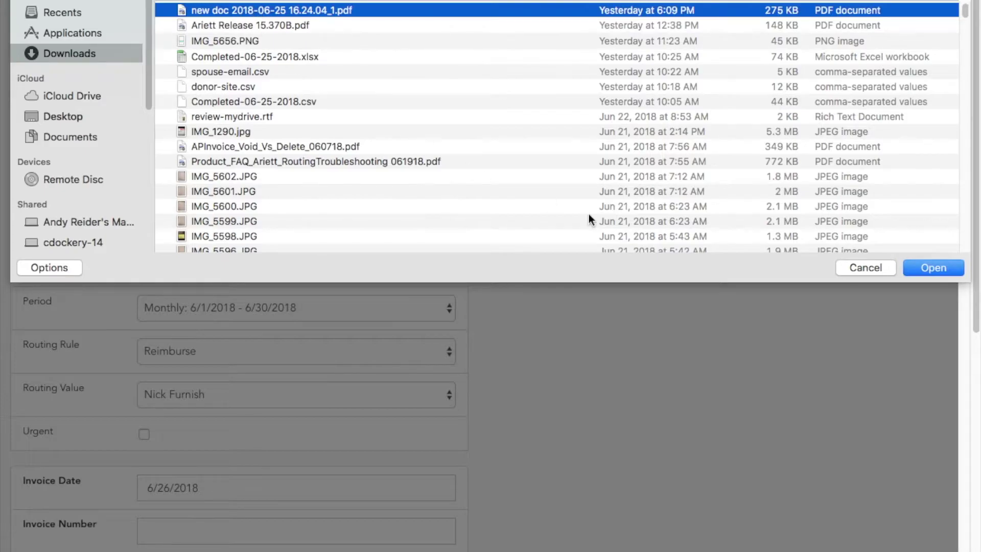
click(939, 267)
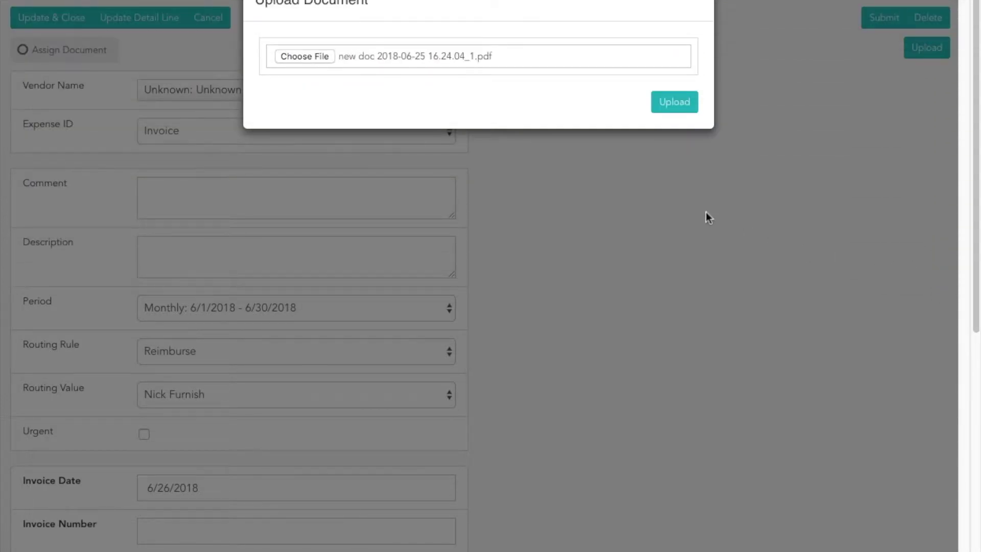
click(678, 107)
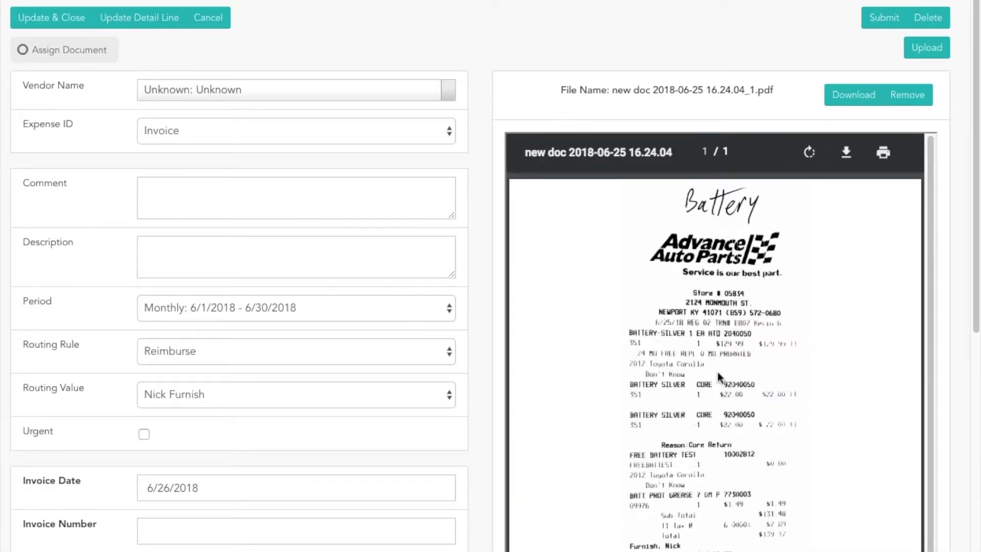
Replace the Unknown vendor by searching by surname and selecting the employee's own vendor record
scroll(711, 379, up, 1)
click(243, 91)
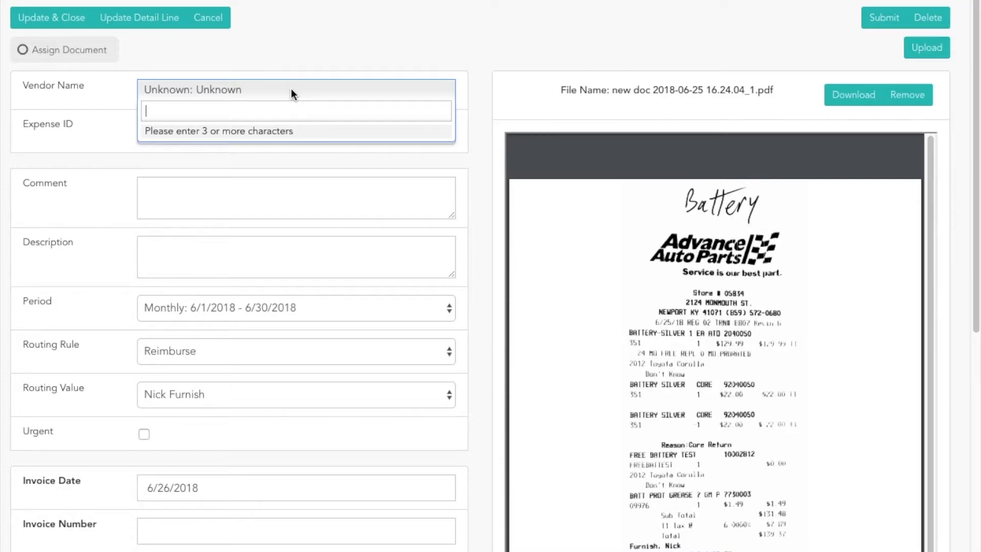
text(smith)
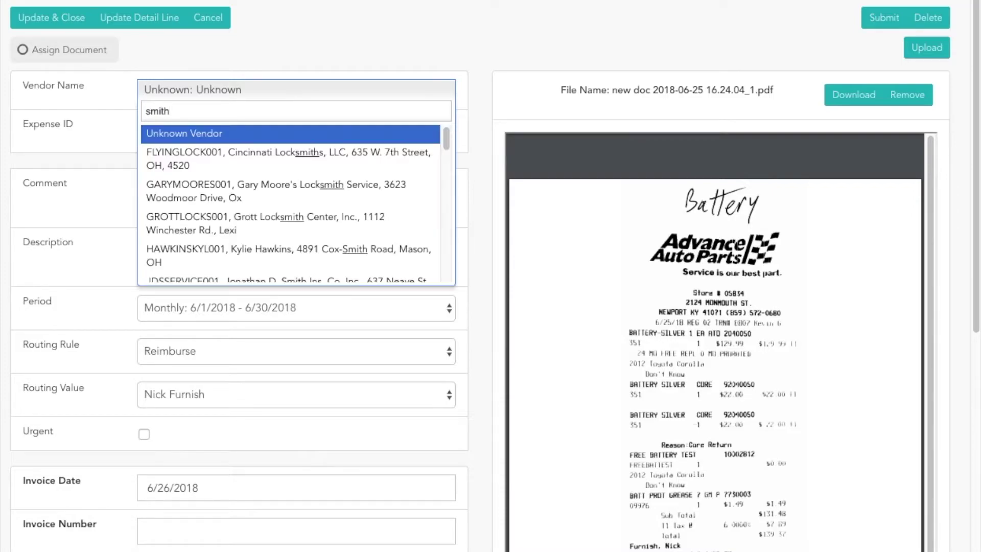
scroll(260, 246, down, 5)
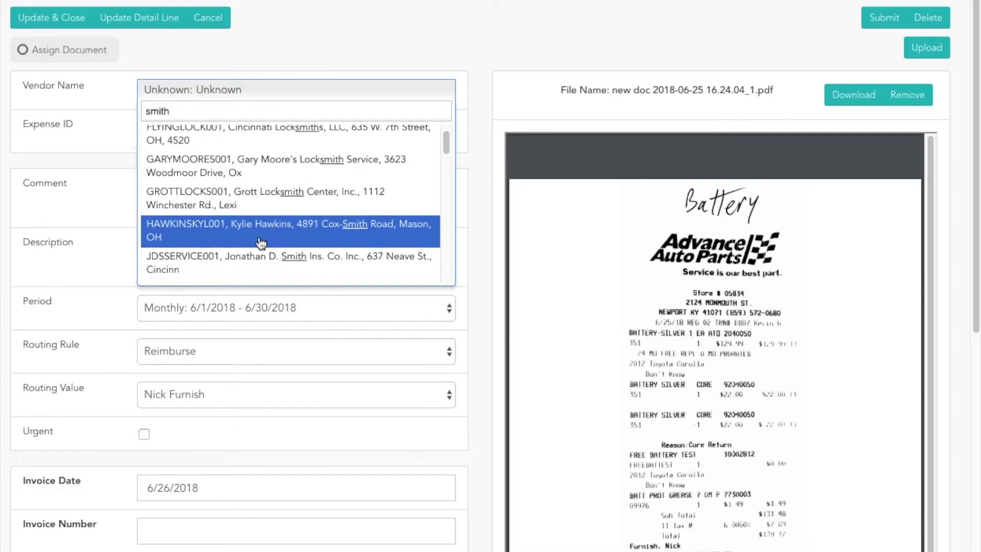
scroll(261, 244, down, 6)
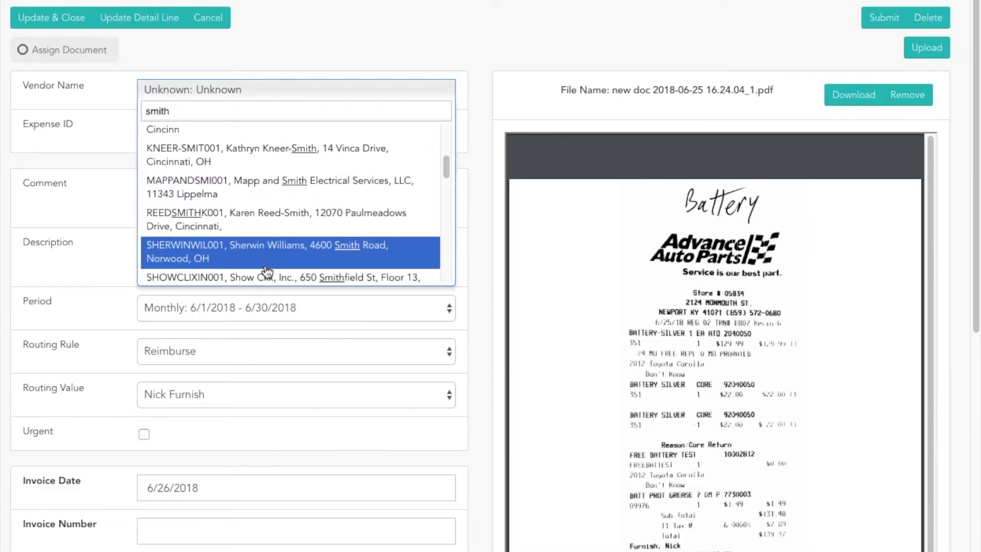
scroll(259, 247, up, 11)
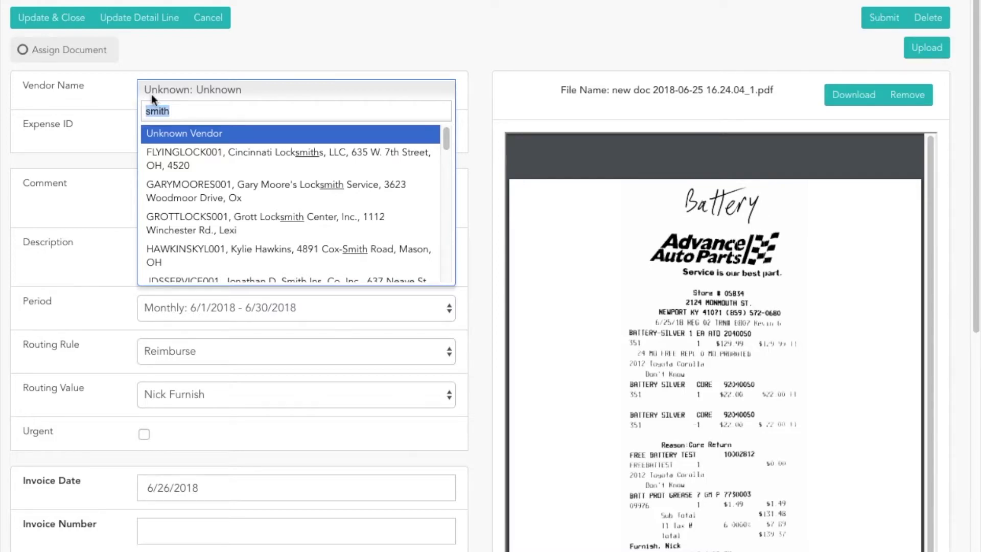
text(furnish)
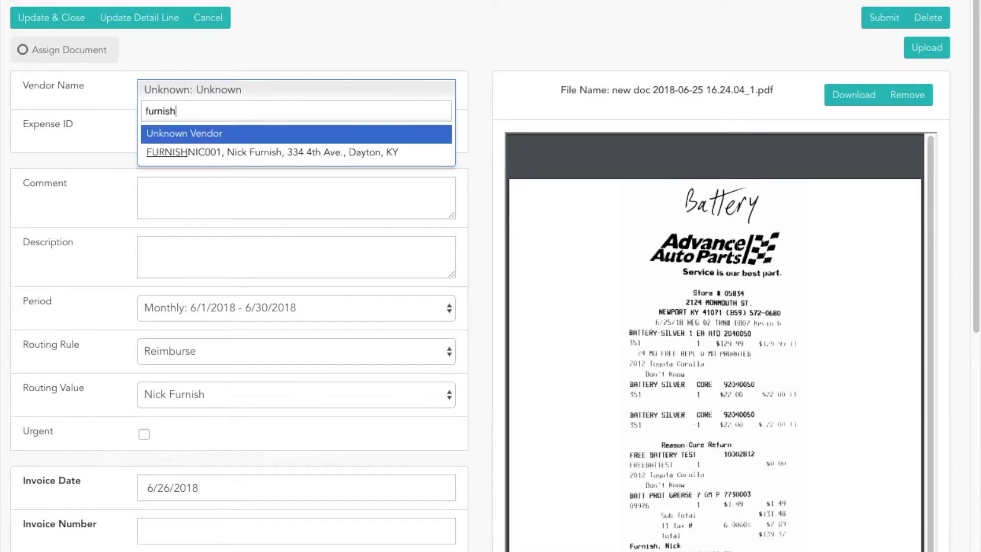
click(258, 153)
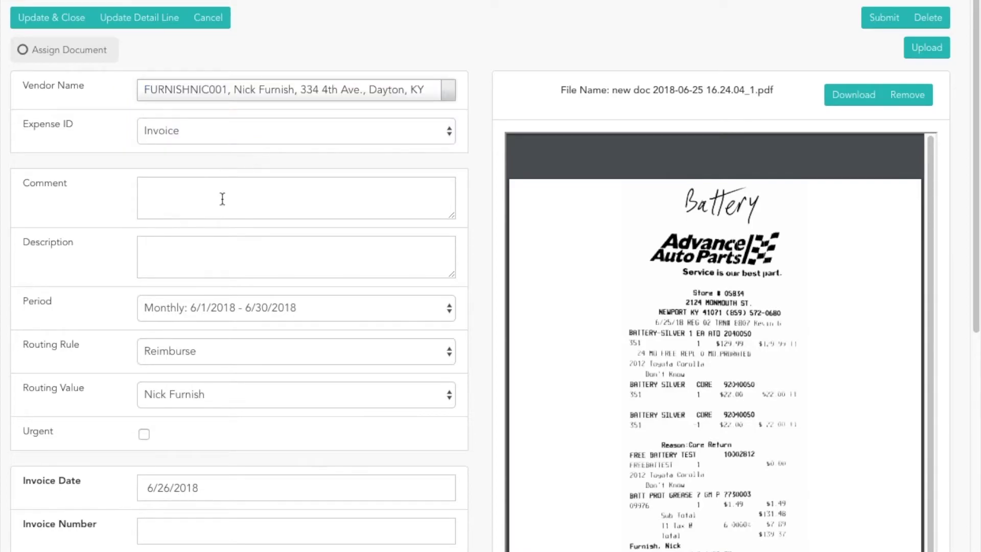
Set the invoice date to 06/25/2018 and enter the invoice number
scroll(278, 348, down, 3)
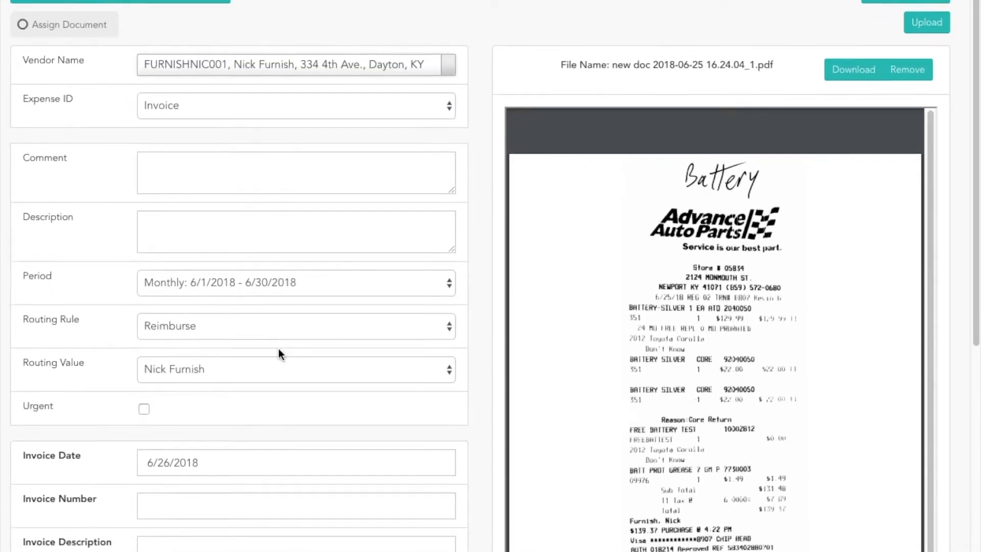
scroll(280, 350, down, 2)
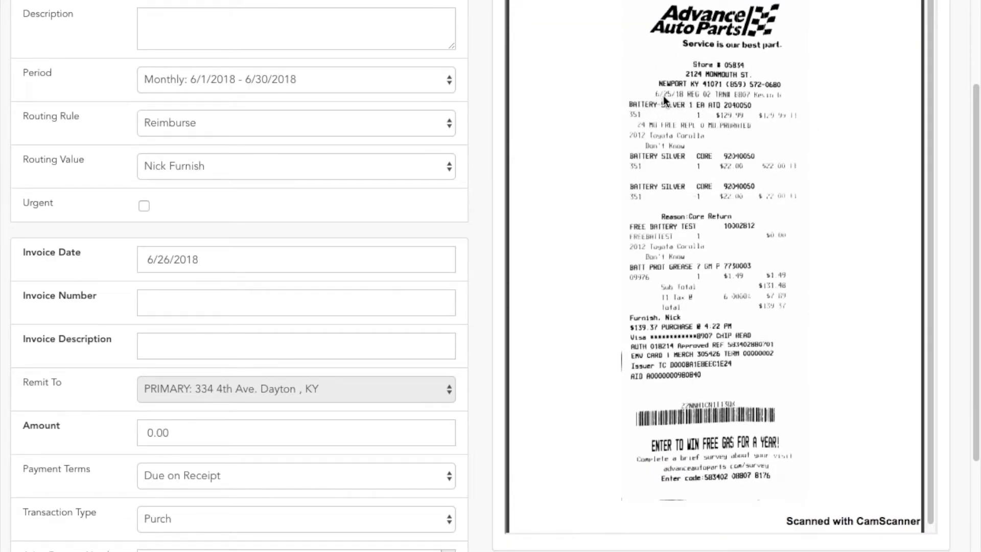
click(215, 258)
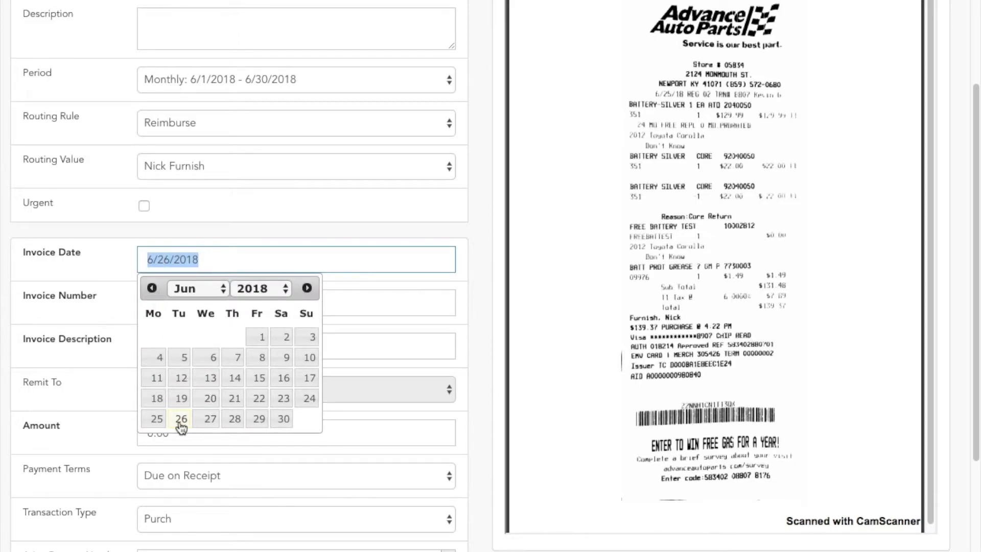
click(156, 420)
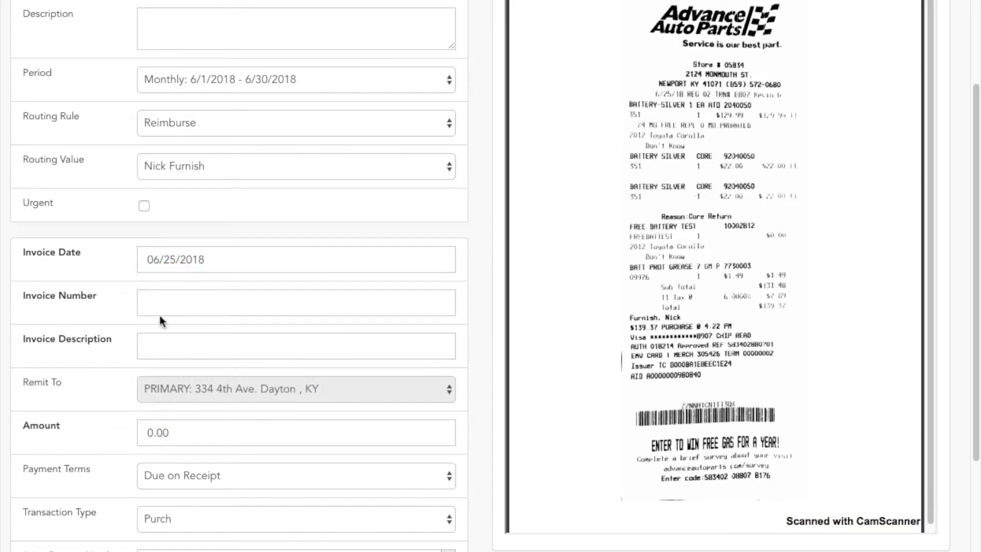
click(158, 302)
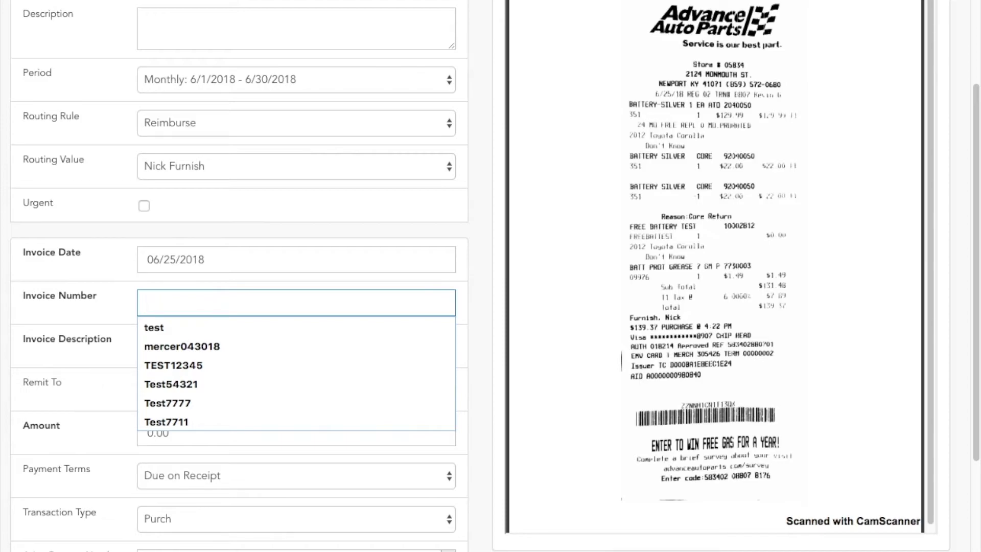
text(furnish062518)
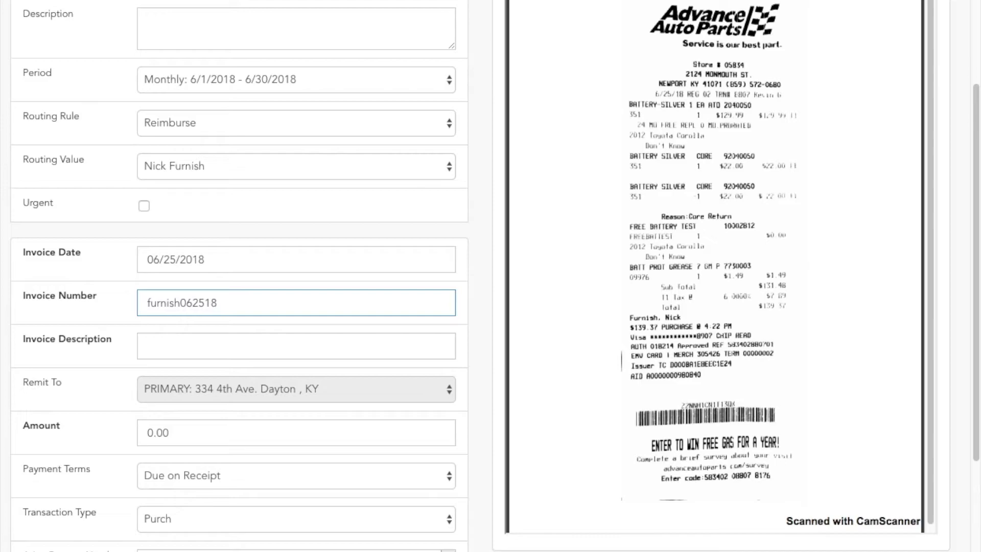
Enter the description 'NF: battery - ATV for basecamp', trimmed to fit 30 characters
click(155, 347)
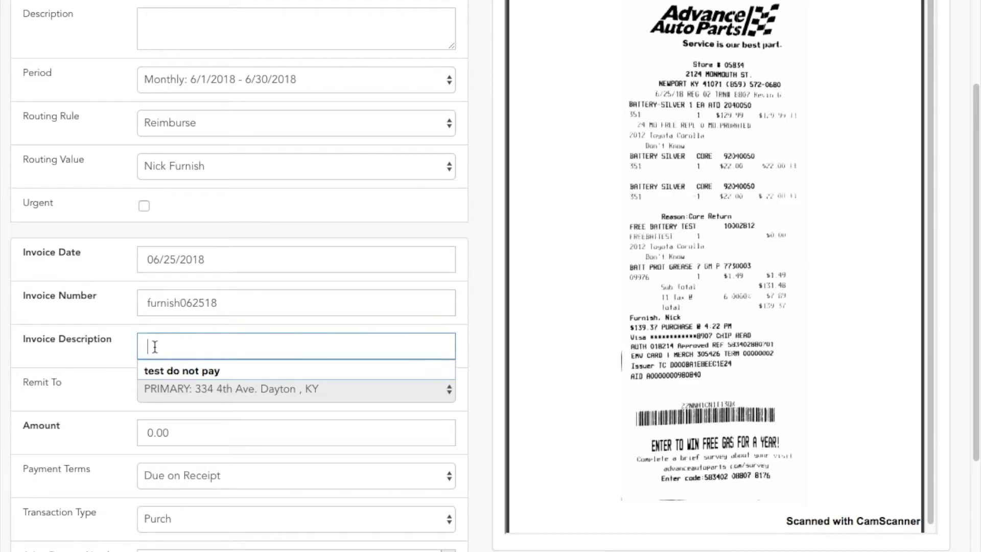
text(NF:)
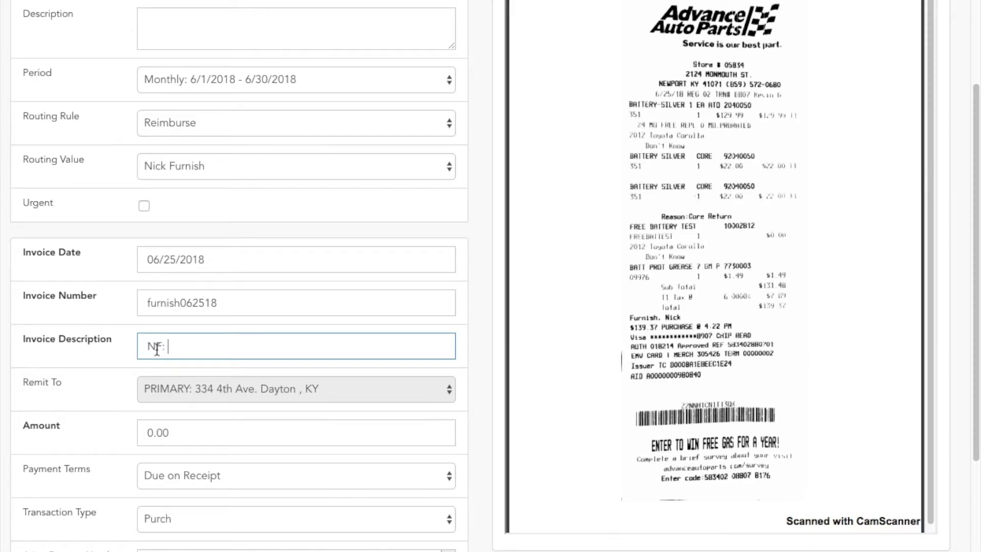
text( battery for ATV)
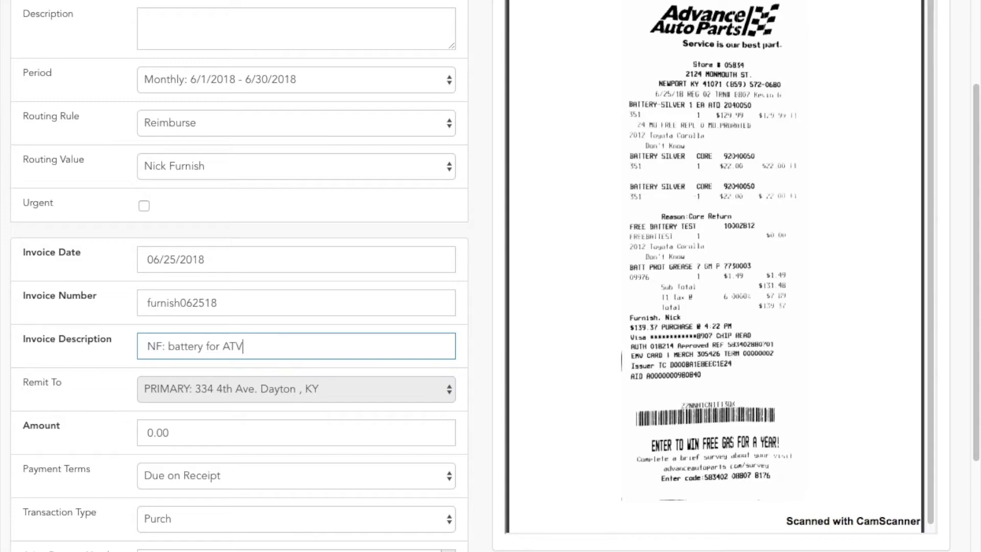
text( for camp)
key(BackSpace)
key(BackSpace)
key(BackSpace)
text(basecam)
click(217, 347)
key(Delete)
key(BackSpace)
key(BackSpace)
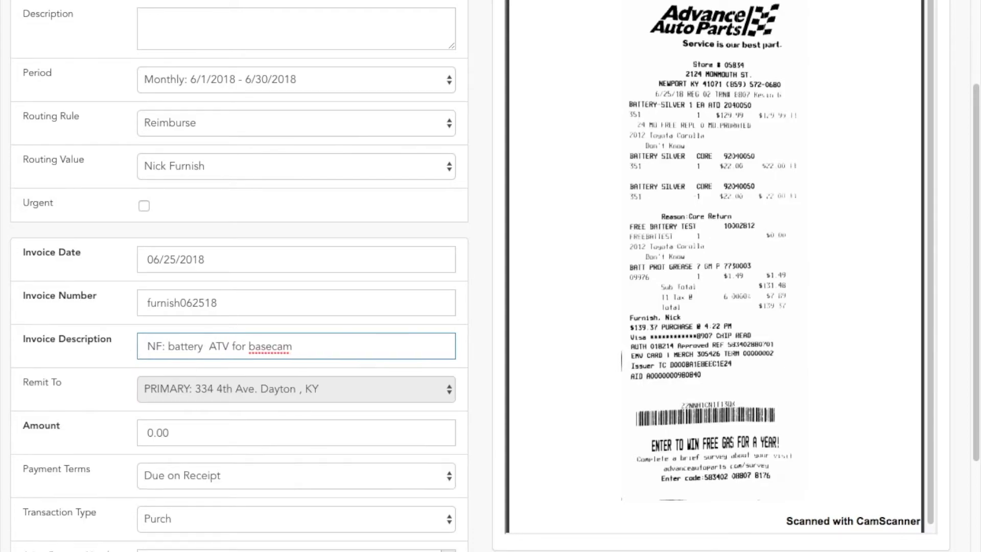
text(-)
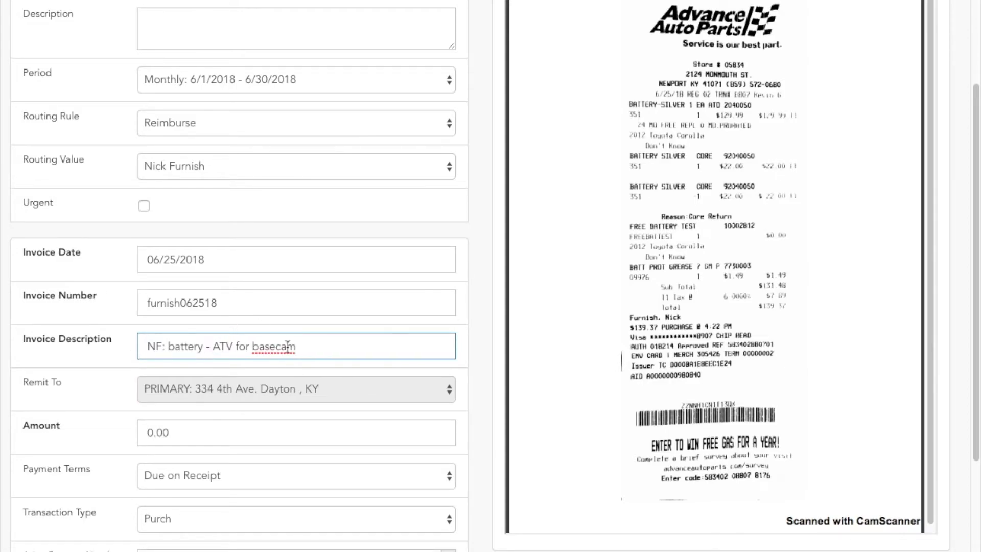
click(319, 340)
text(p)
Zoom in on the attached receipt preview
mouse_move(772, 327)
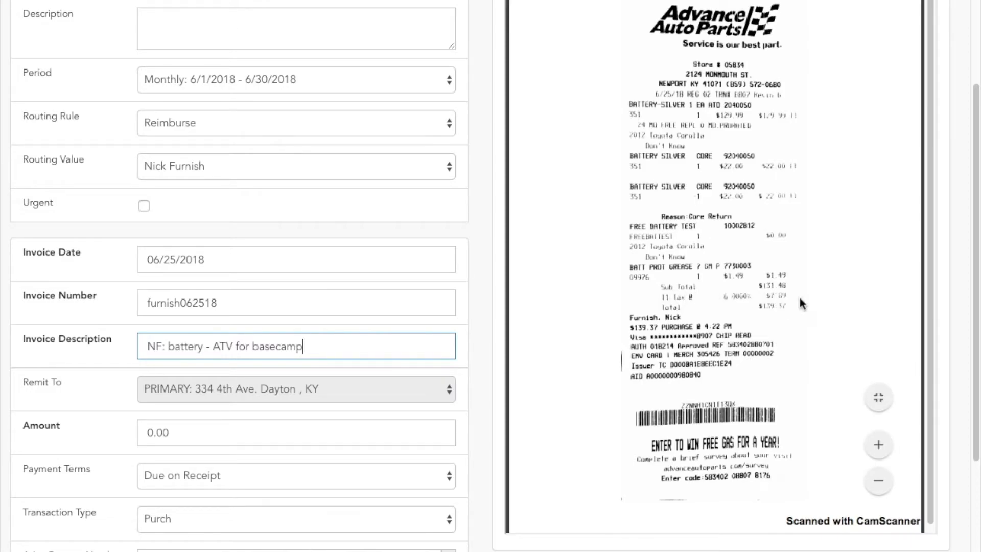
click(877, 445)
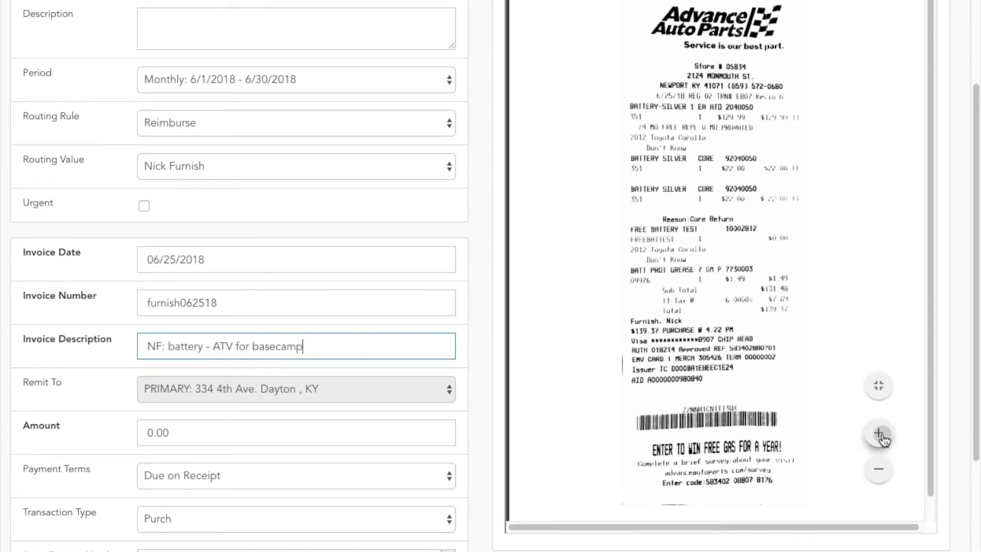
click(881, 442)
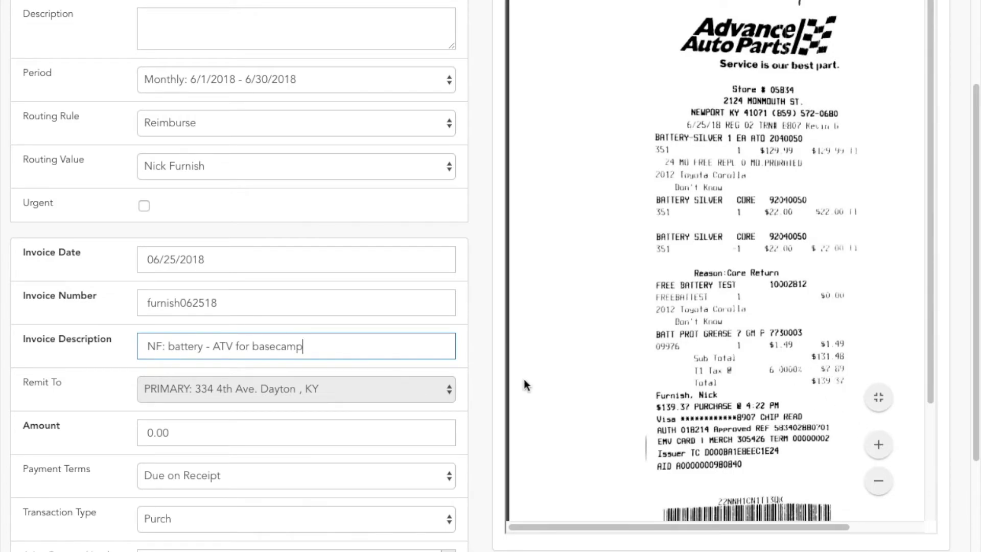
Replace the 0.00 invoice amount with 1.00
click(191, 432)
drag(191, 431, 119, 435)
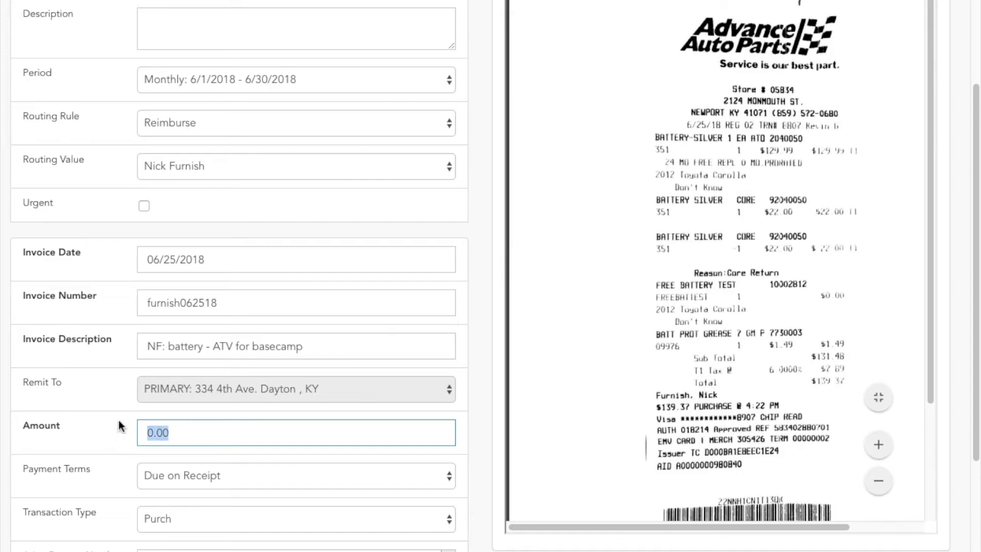
text(1.00)
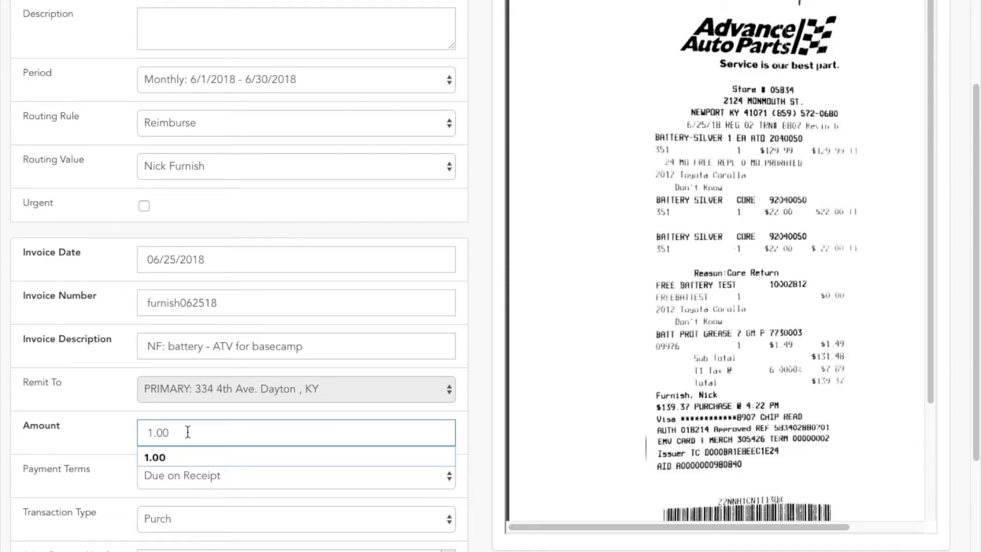
click(480, 430)
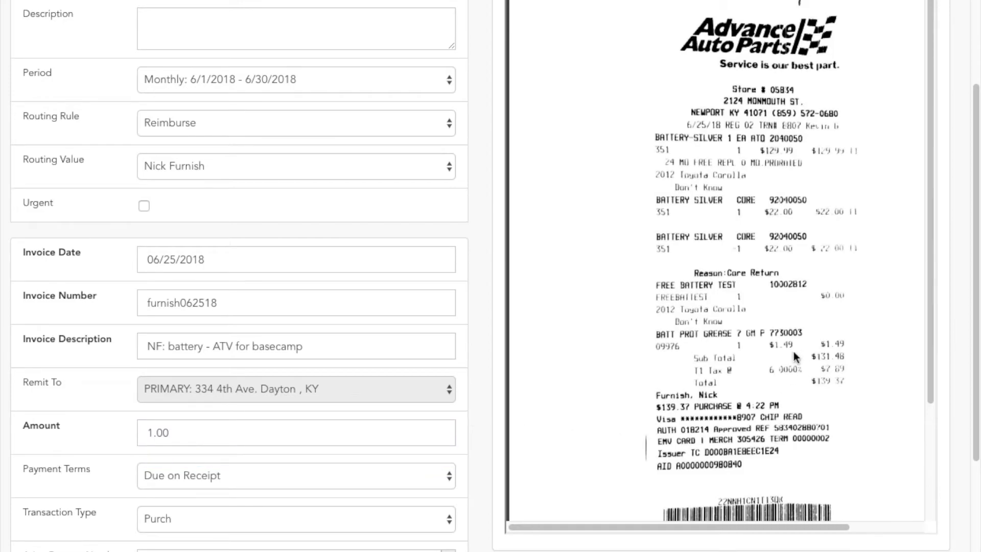
scroll(216, 449, down, 5)
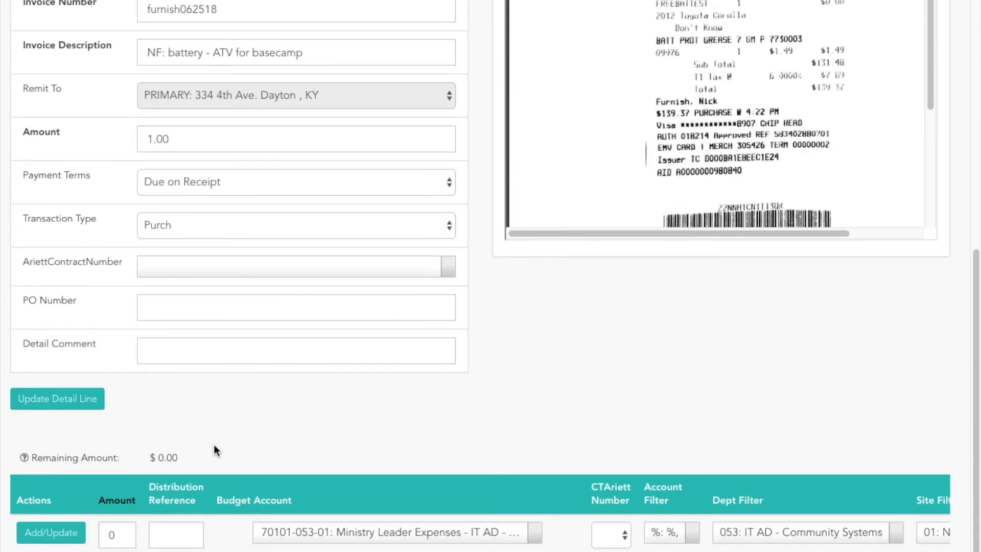
scroll(216, 451, up, 8)
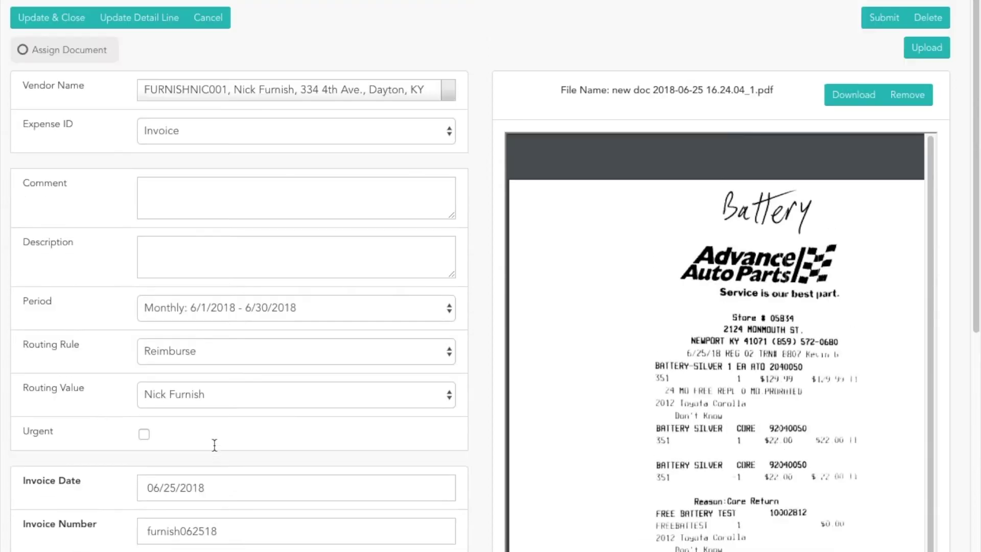
scroll(211, 448, down, 8)
scroll(210, 447, up, 9)
click(50, 23)
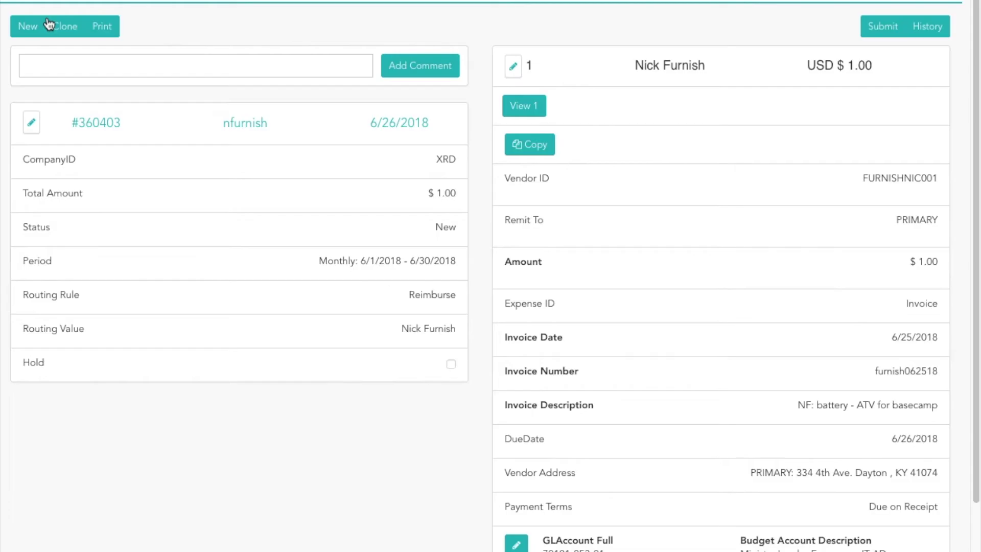
scroll(632, 352, down, 2)
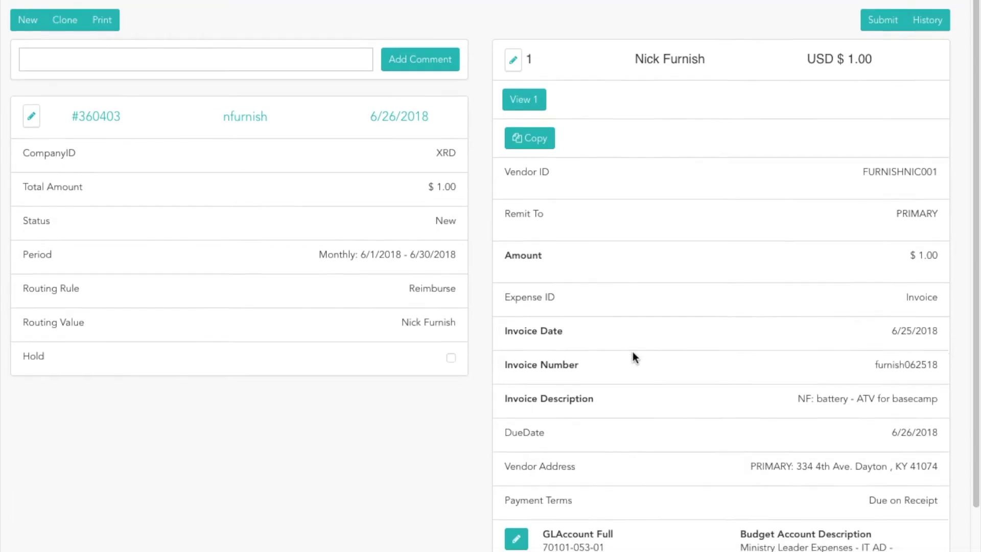
scroll(634, 353, down, 2)
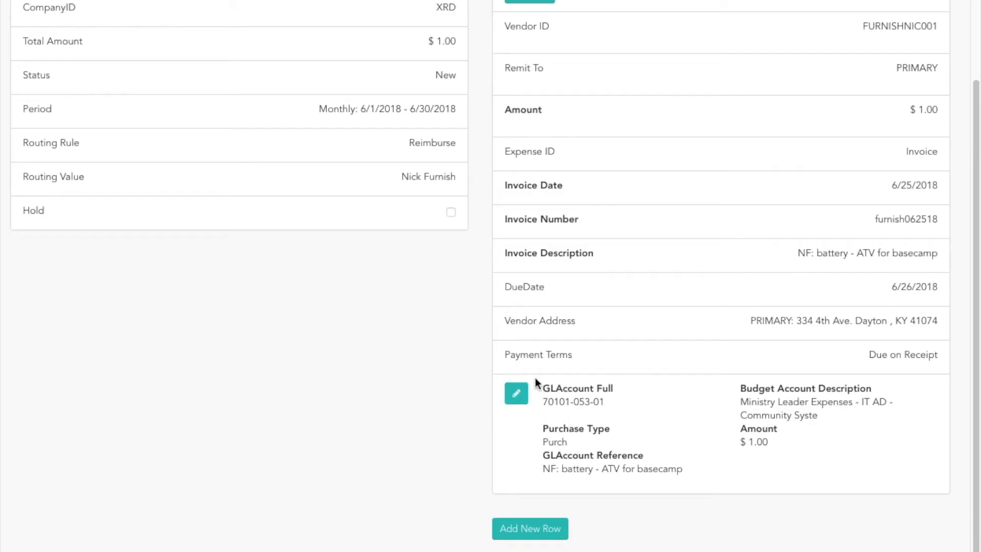
click(514, 395)
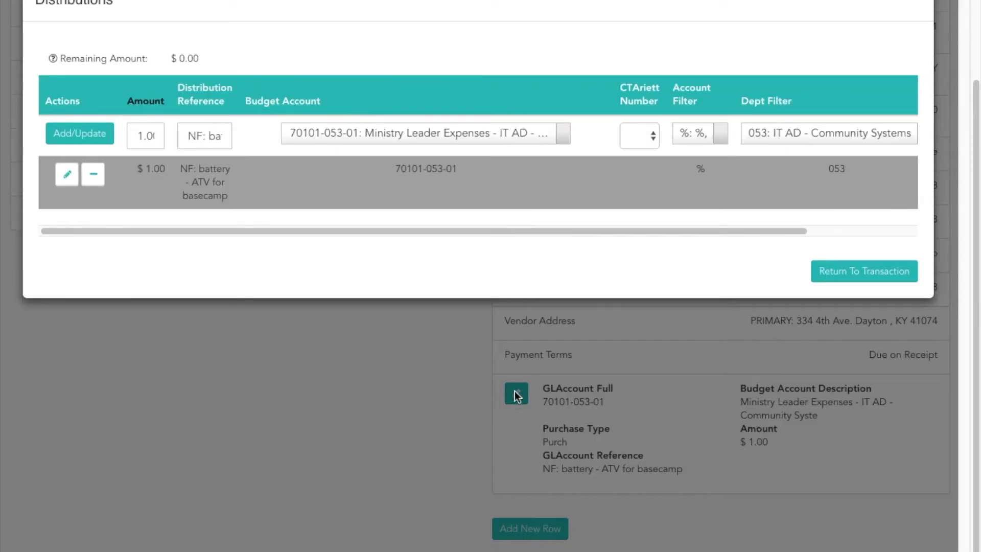
drag(357, 231, 314, 237)
click(561, 136)
scroll(407, 244, down, 2)
scroll(407, 244, down, 2)
scroll(415, 282, up, 3)
scroll(414, 294, up, 1)
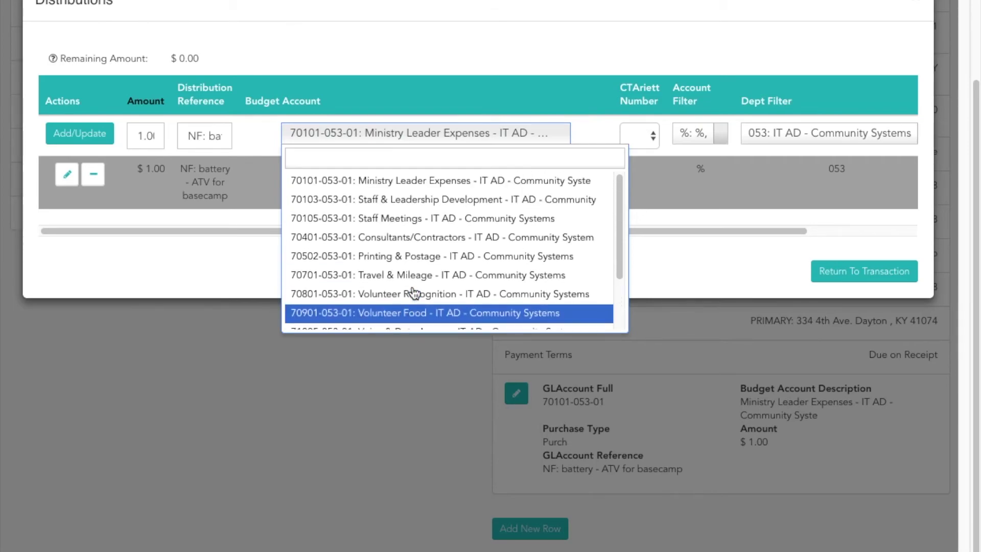
scroll(411, 289, down, 3)
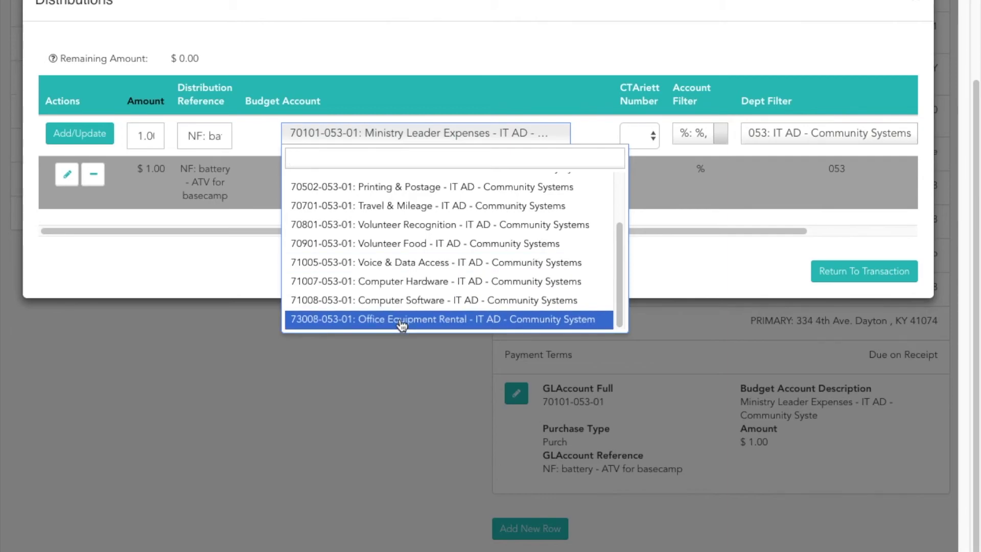
click(402, 319)
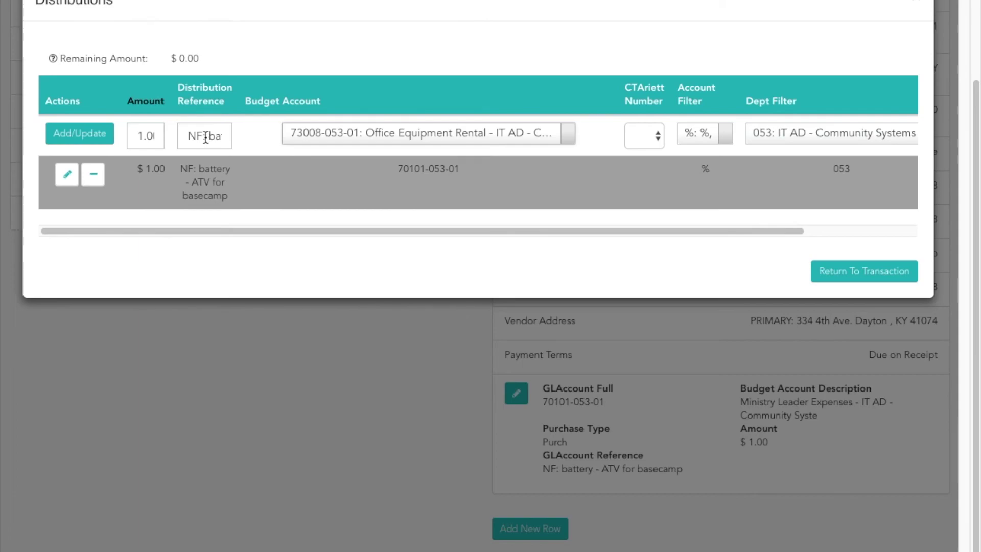
click(78, 134)
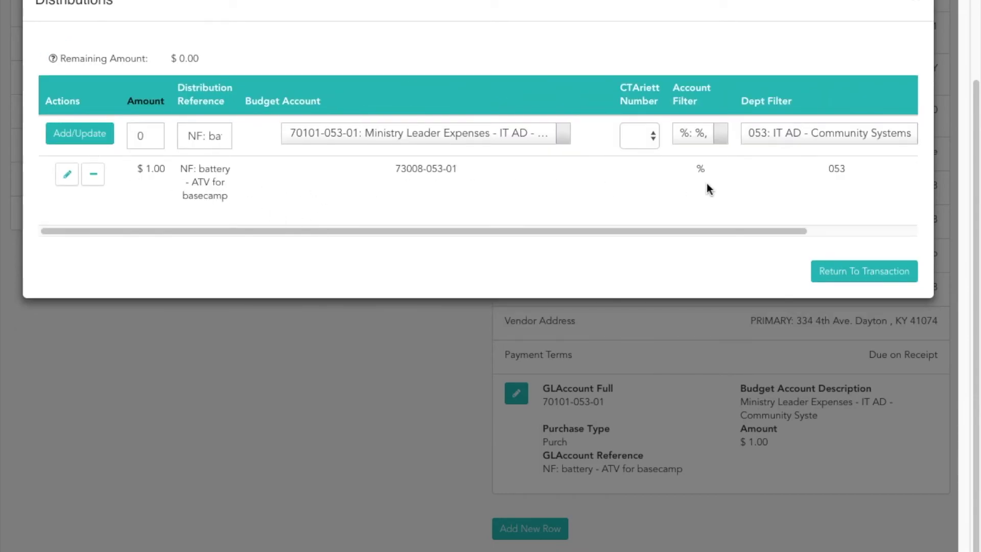
Go back to the transaction and confirm the line shows Office Equipment Rental for $1.00
click(875, 276)
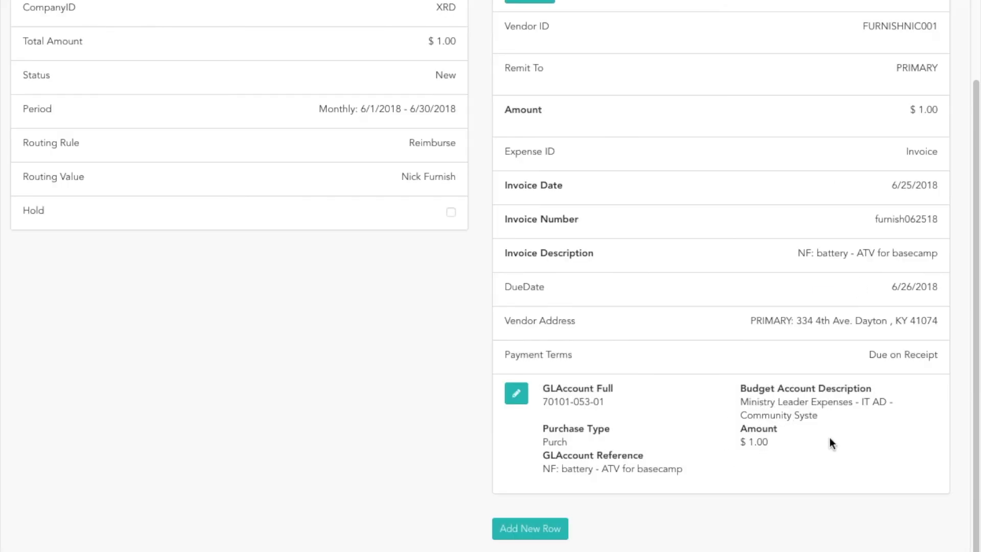
drag(742, 400, 866, 417)
click(810, 410)
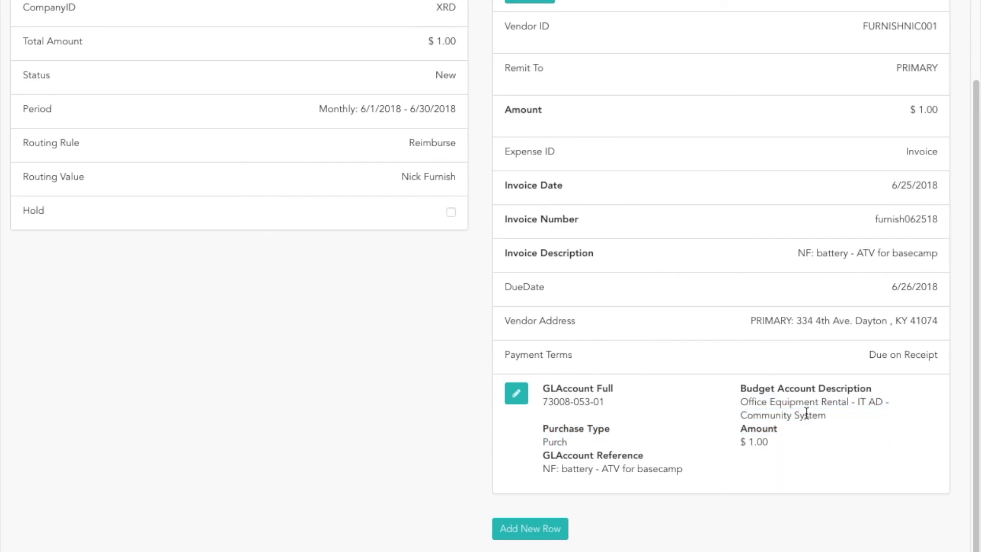
scroll(758, 421, up, 3)
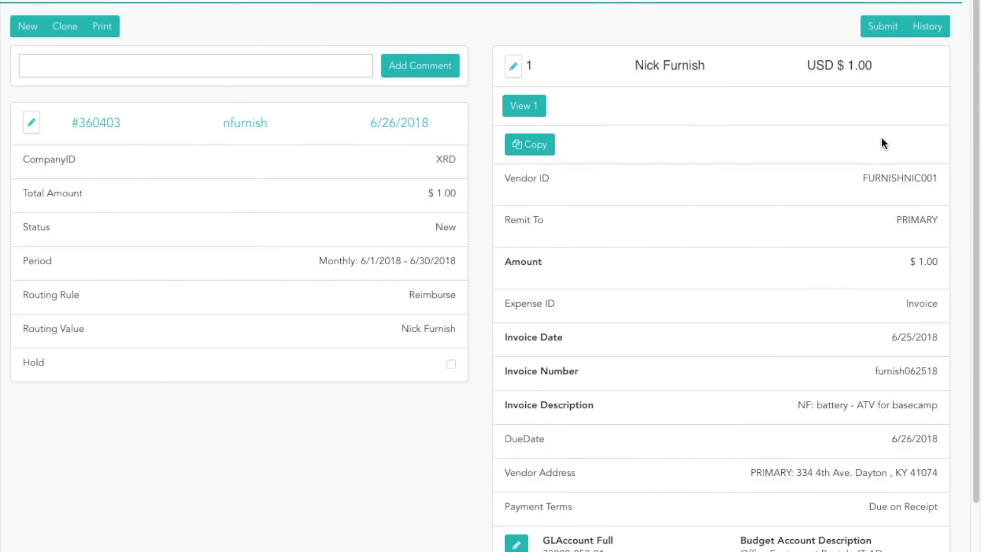
Submit the $1.00 invoice for approval and accept the confirmation
click(881, 31)
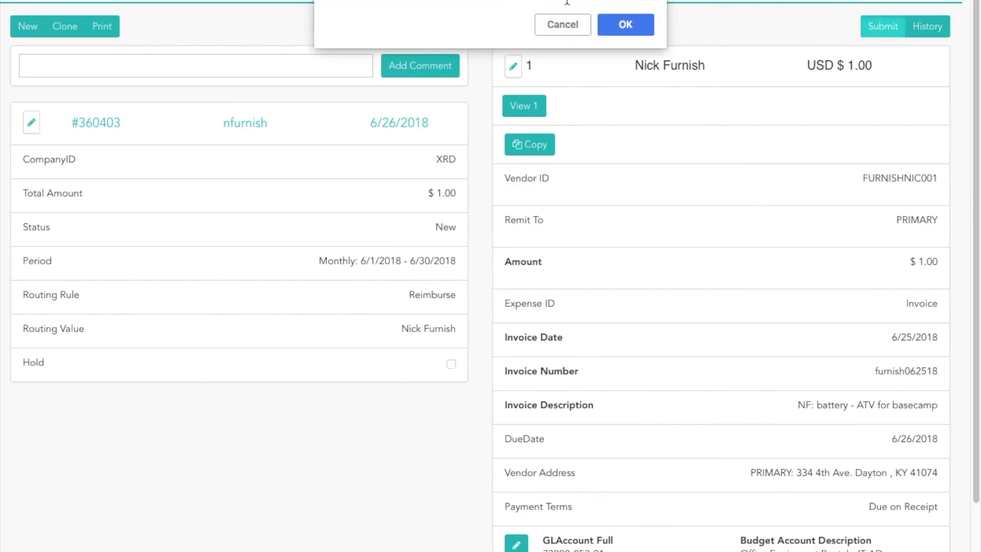
click(639, 26)
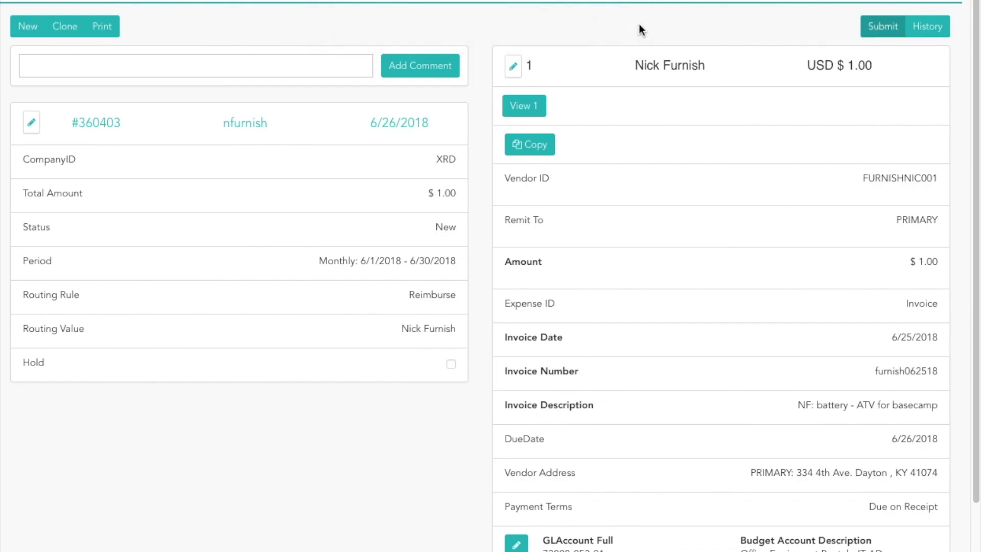